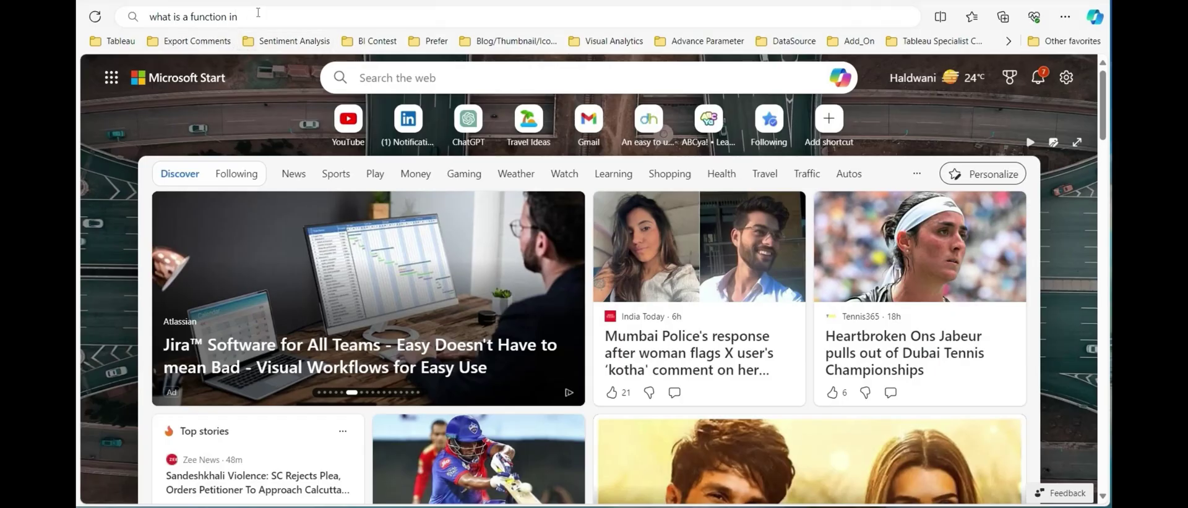
Complete the Edge address-bar question so it reads 'what is a function in c'
left_click(259, 20)
left_click(260, 20)
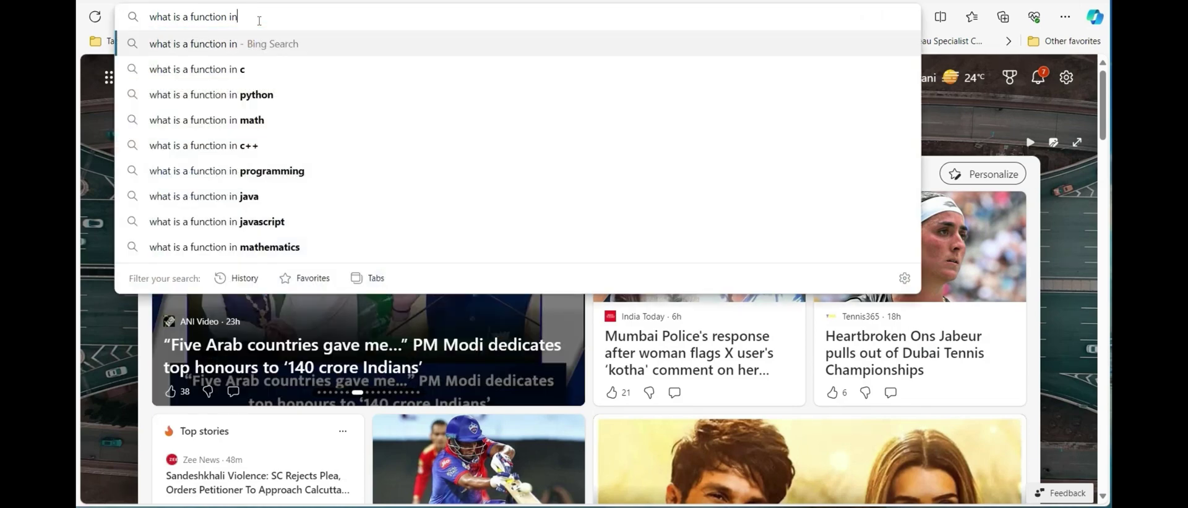
type("c")
left_click(276, 21)
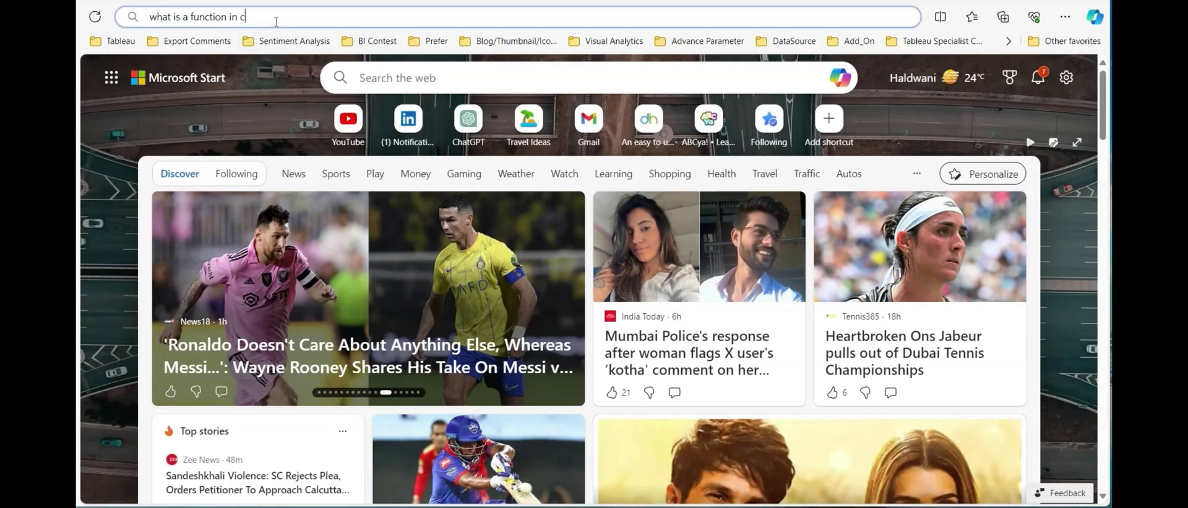
Run the Bing search for 'what is a function in c' and scroll to the C Functions result
key("Return")
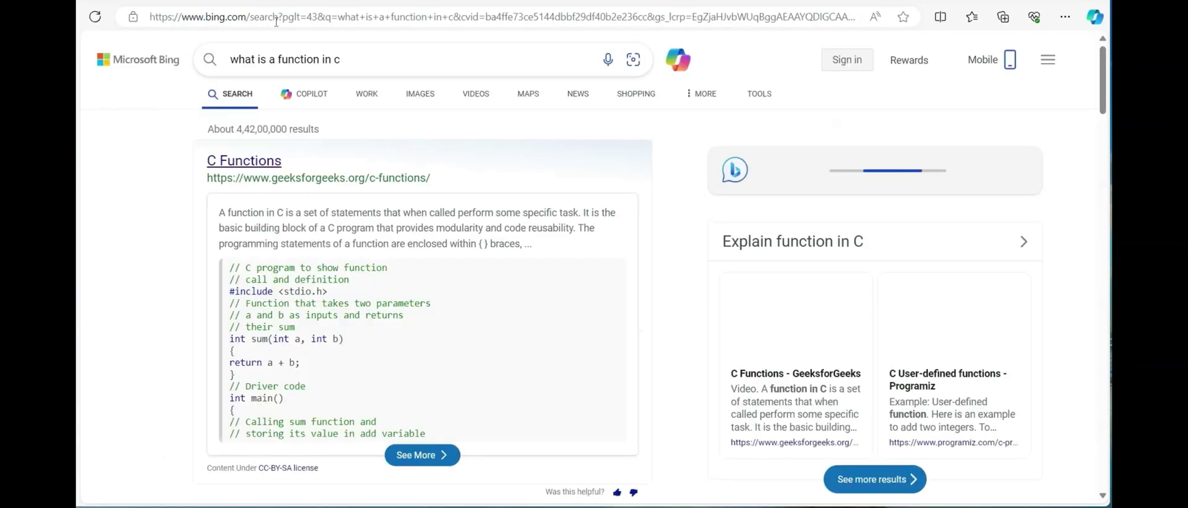
scroll(317, 233, "up", 4)
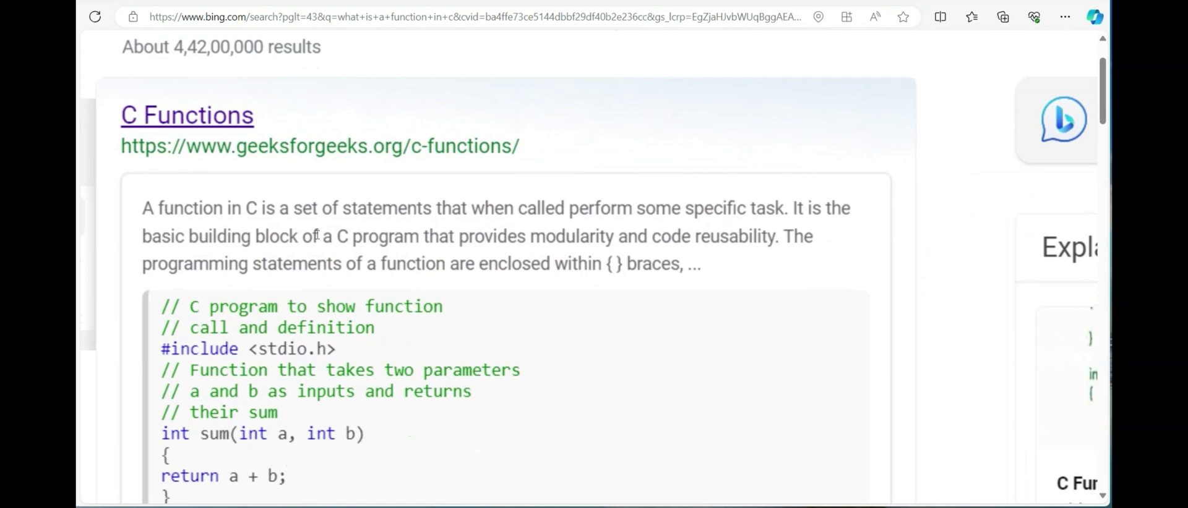
scroll(449, 291, "down", 1)
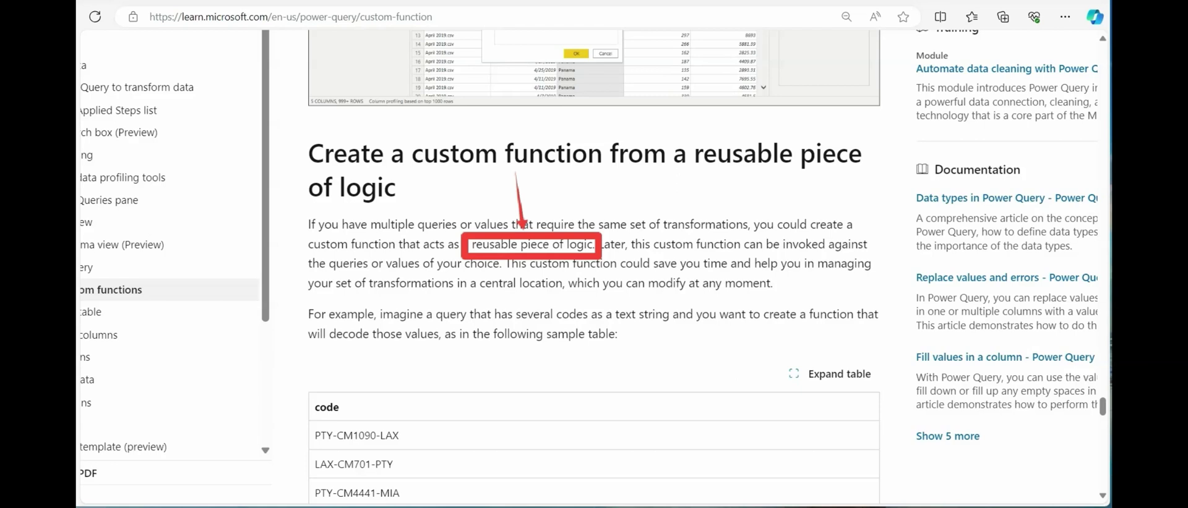
Scroll the custom-function article down to the PTY-CM1090-LAX code-splitting example
scroll(594, 260, "down", 4)
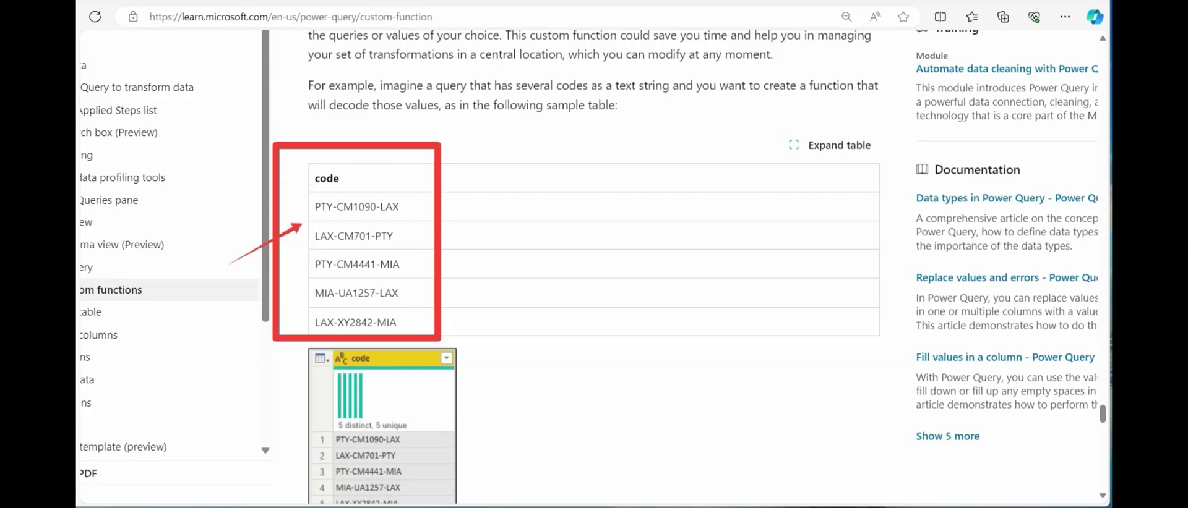
scroll(594, 260, "down", 1)
scroll(594, 260, "down", 10)
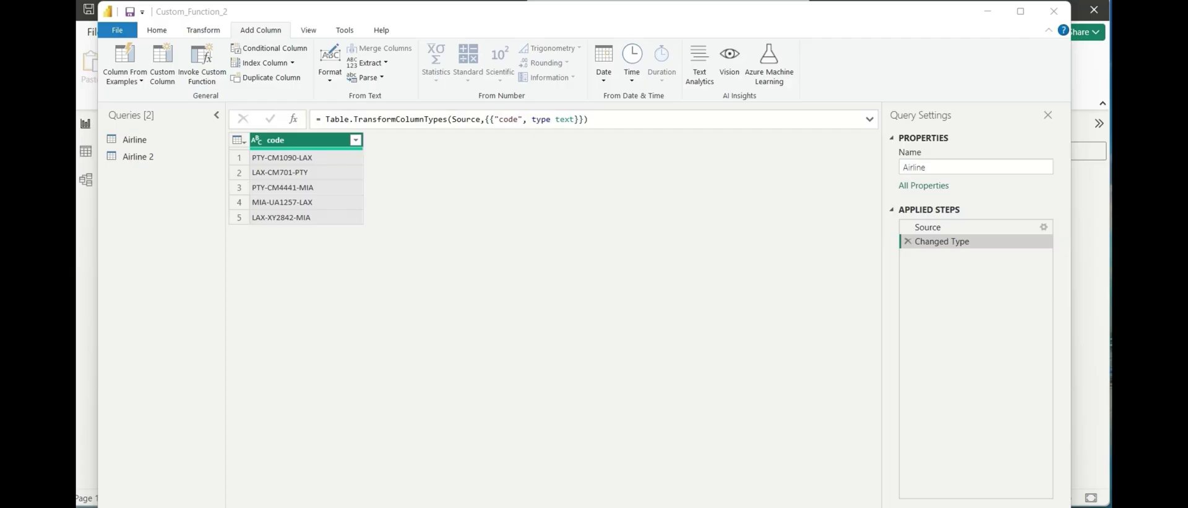
Select the Airline query to show its five flight codes
left_click(140, 144)
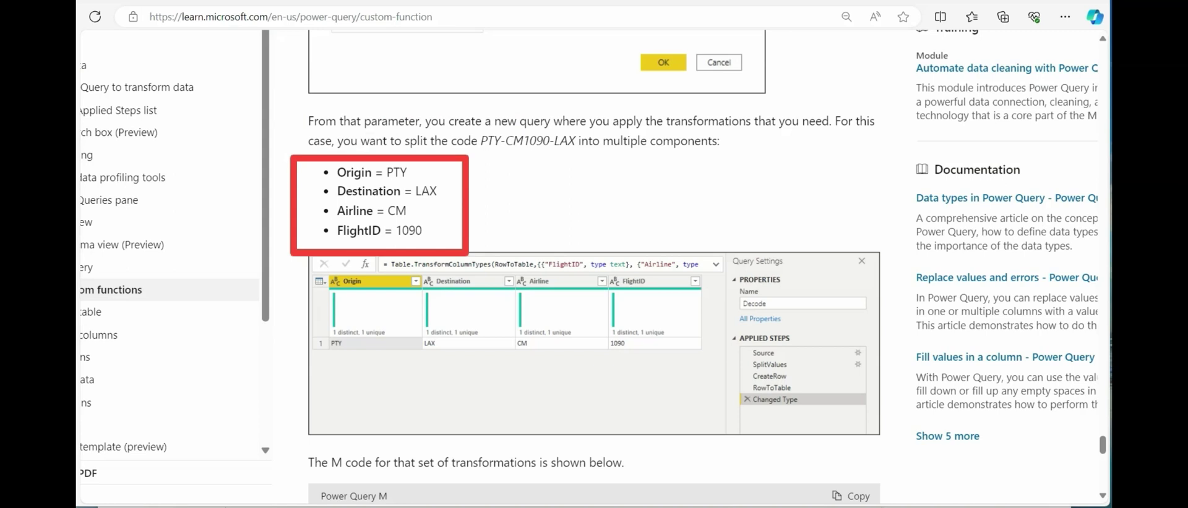
scroll(594, 266, "up", 6)
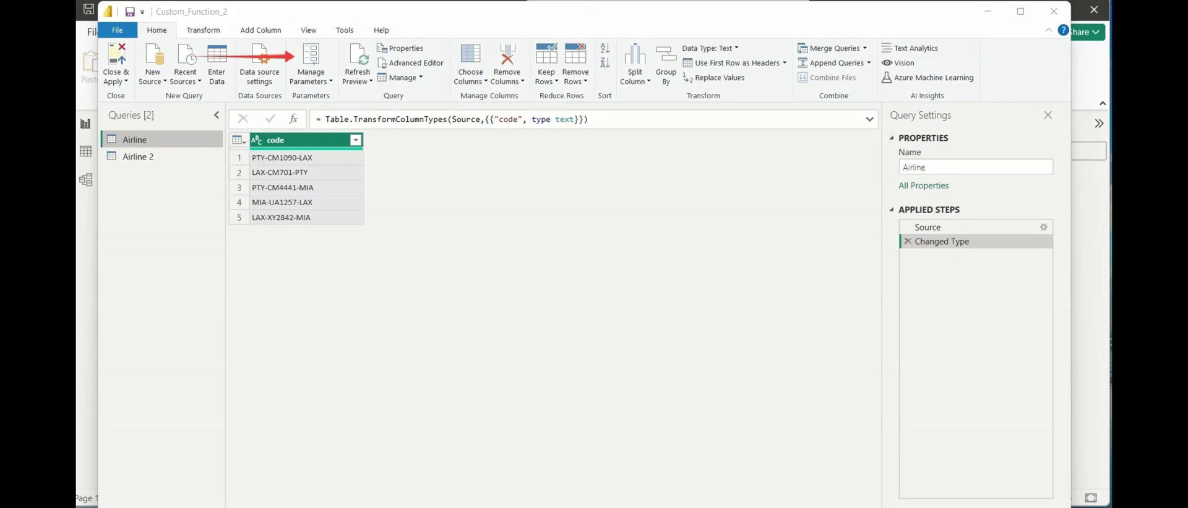
Create a parameter named code whose current value is a pasted sample flight code
left_click(330, 82)
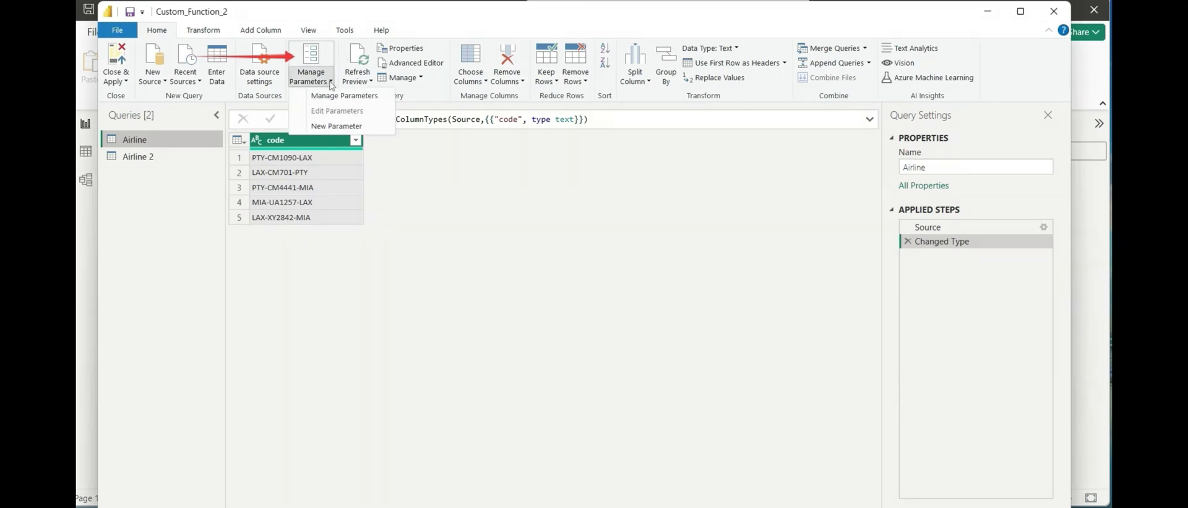
left_click(334, 126)
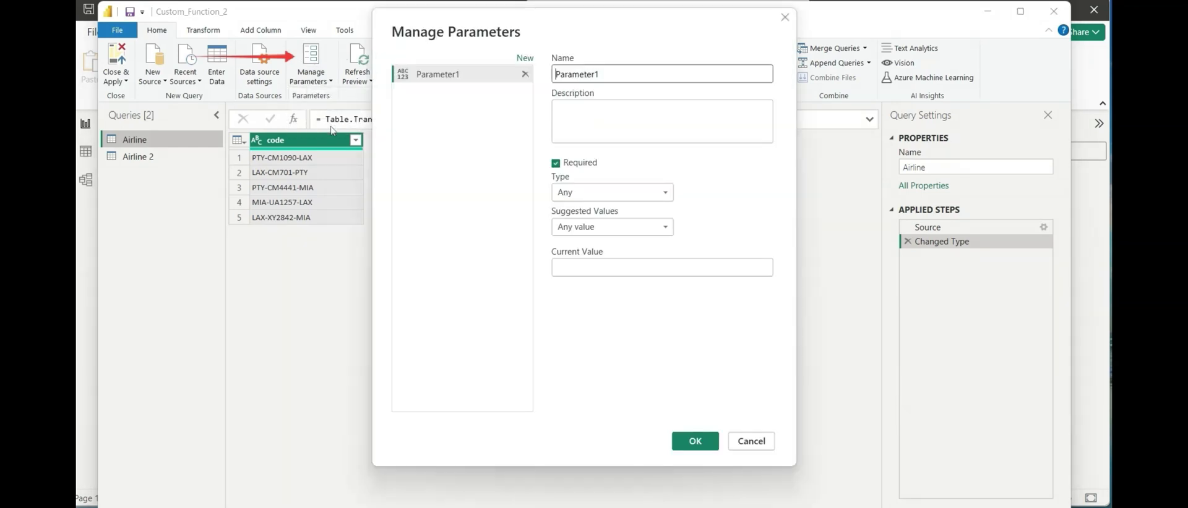
left_click(572, 267)
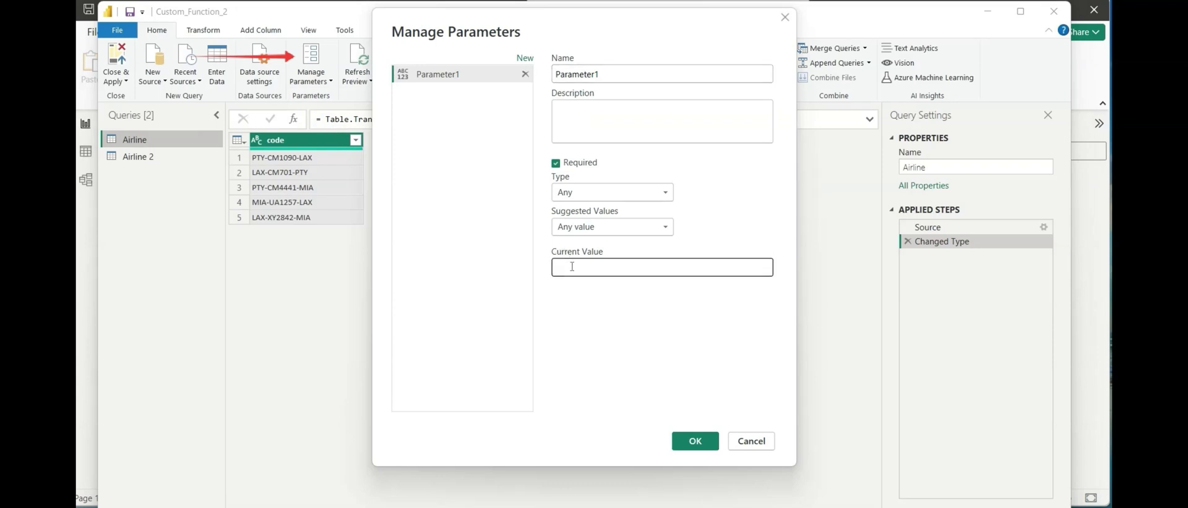
type("PTY-CM1090-LAT")
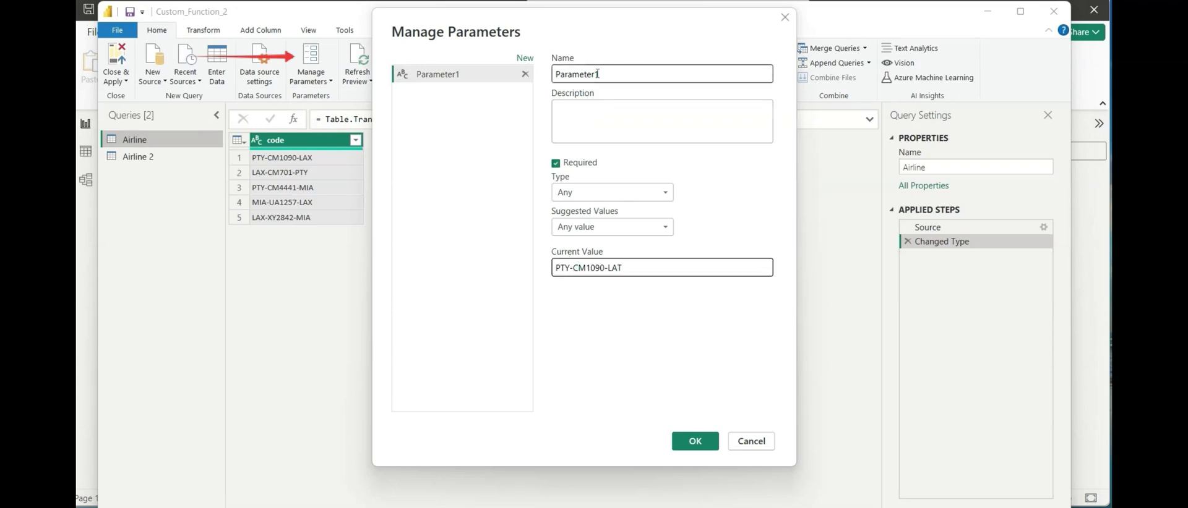
left_click_drag(597, 73, 534, 75)
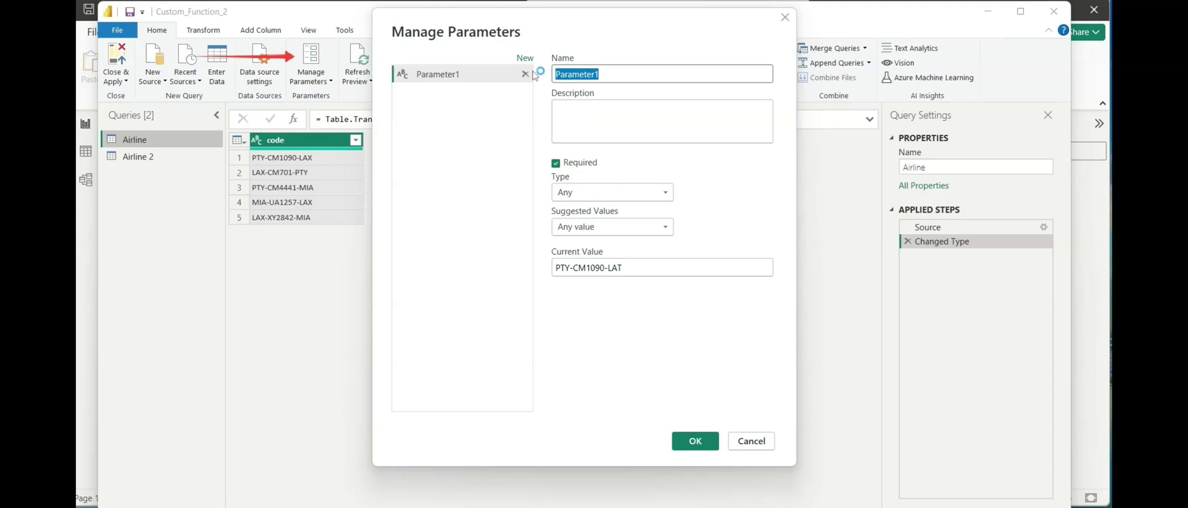
type("code")
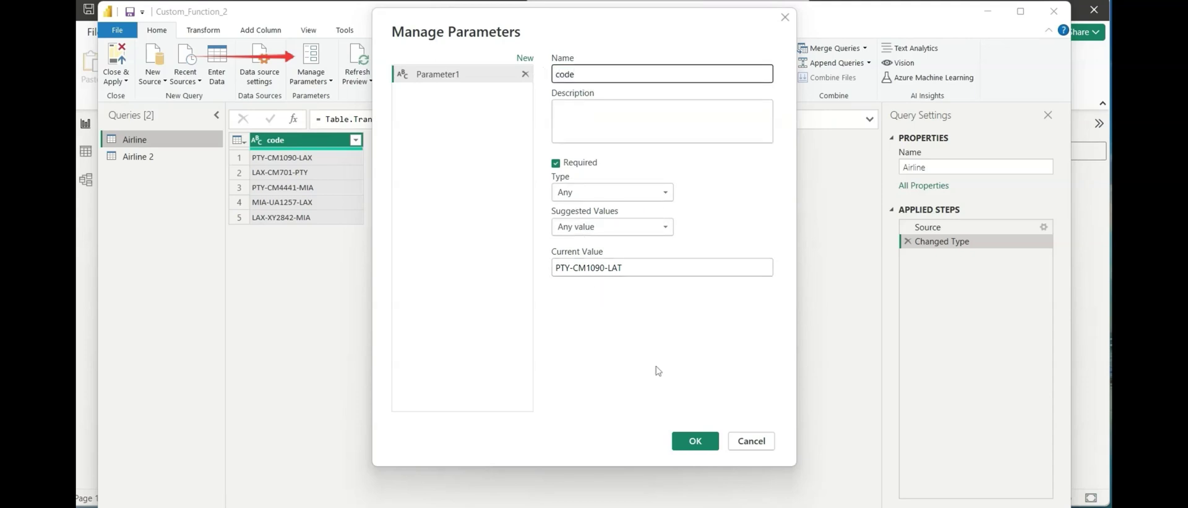
left_click(697, 441)
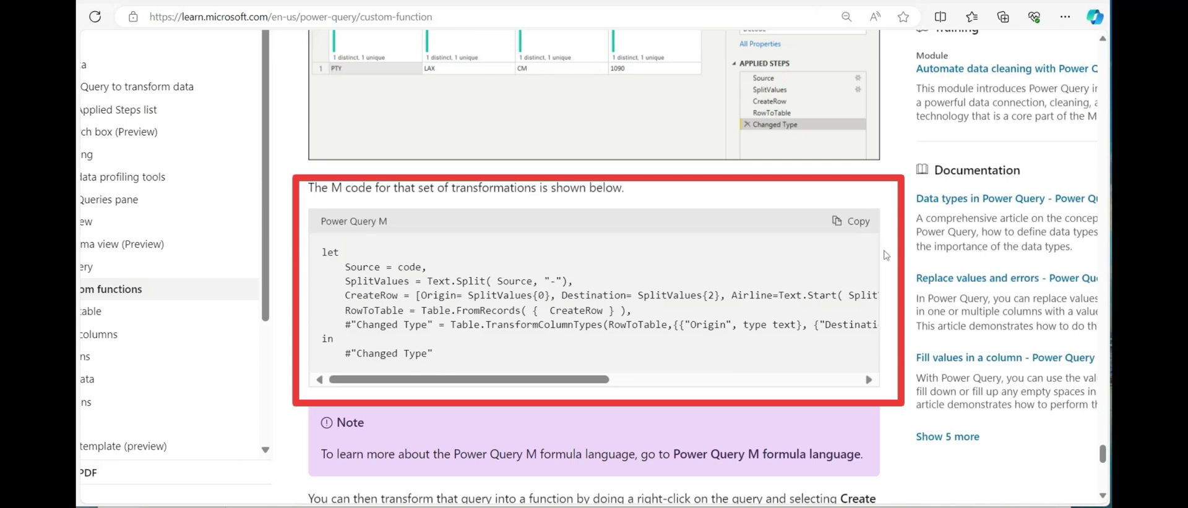
Copy the article's Power Query M code block that splits a flight code
left_click(858, 230)
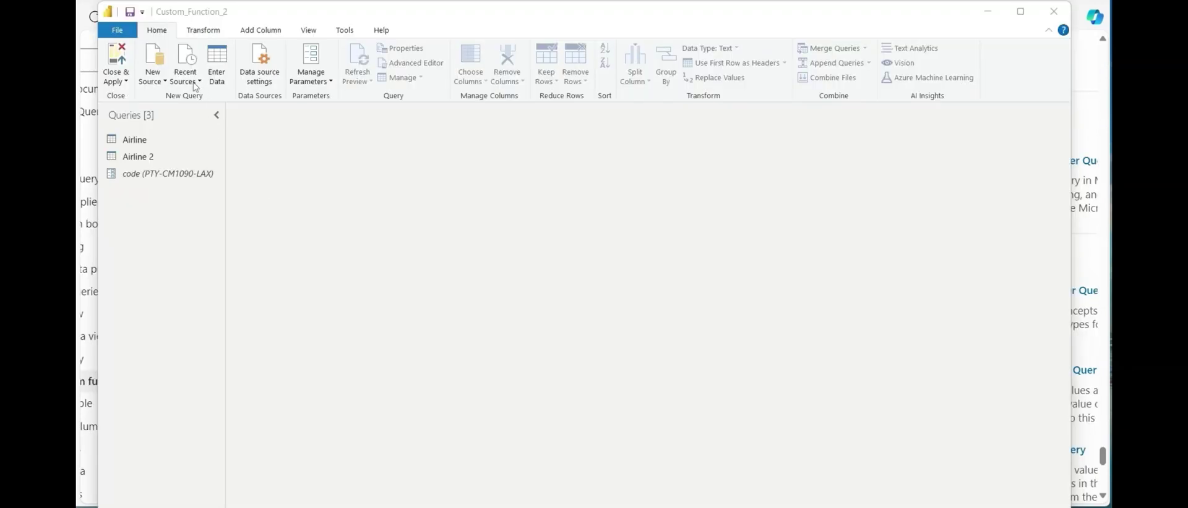
Add a blank Query1 and replace its code in Advanced Editor with the copied M code
left_click(165, 83)
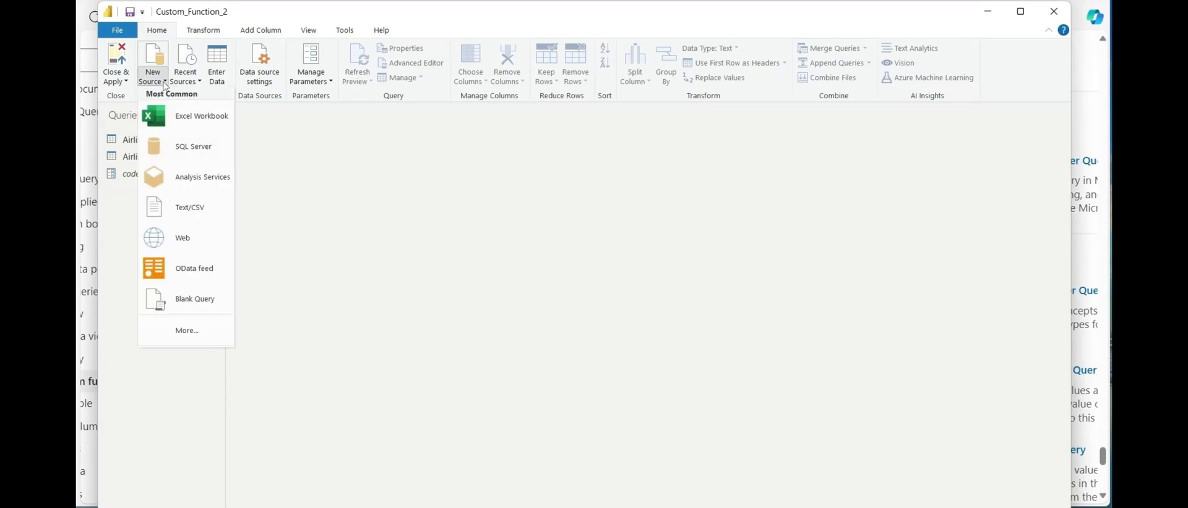
left_click(209, 306)
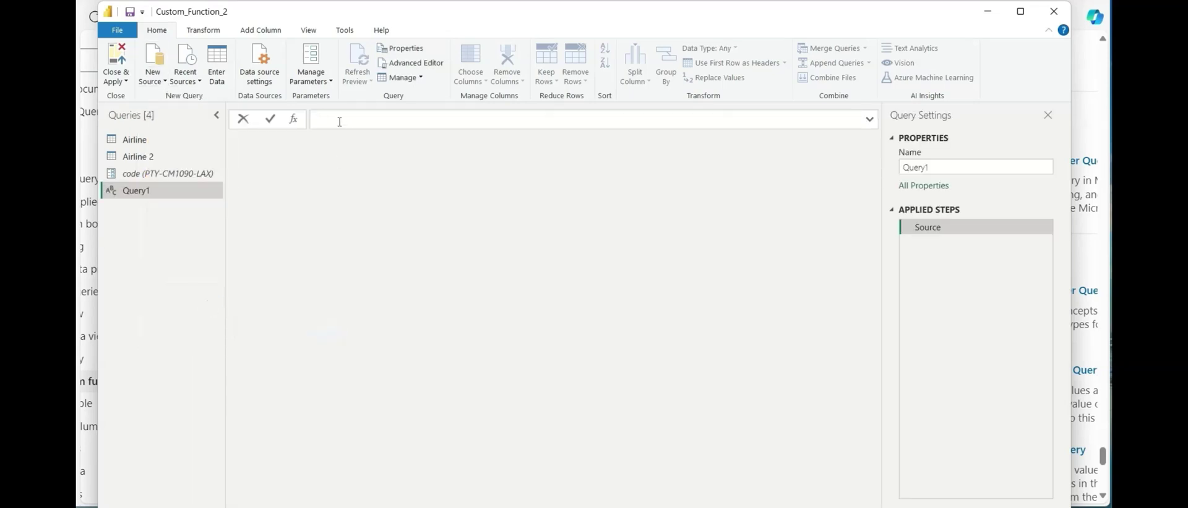
left_click(416, 64)
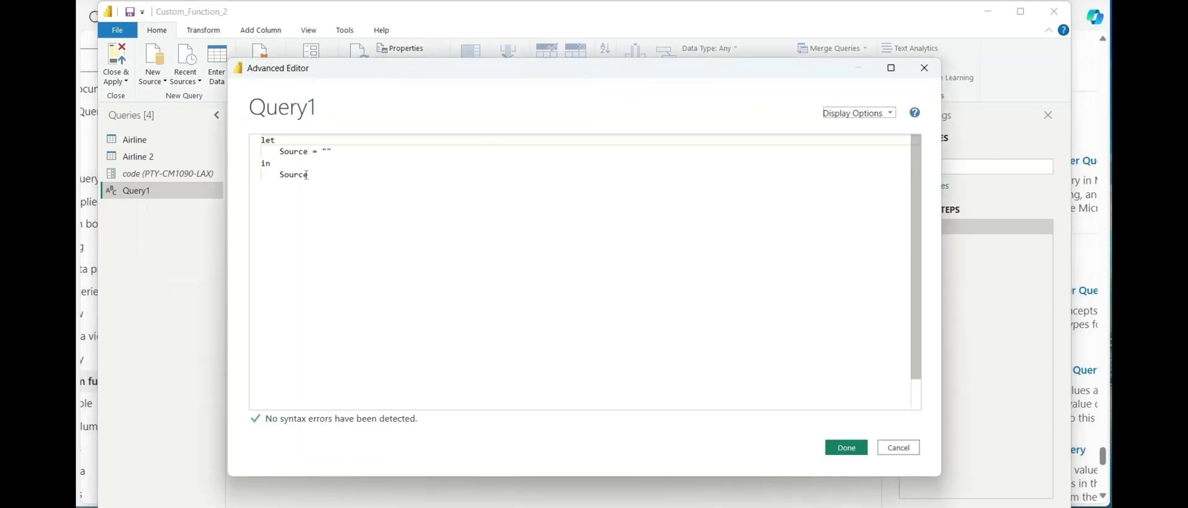
left_click(306, 175)
key("ctrl+a")
key("ctrl+v")
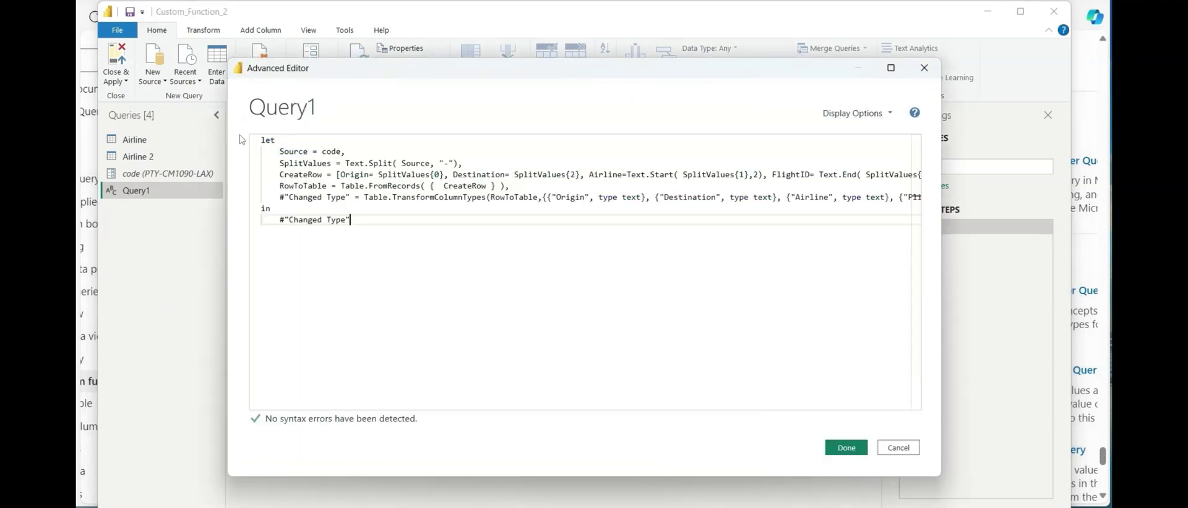
left_click(846, 448)
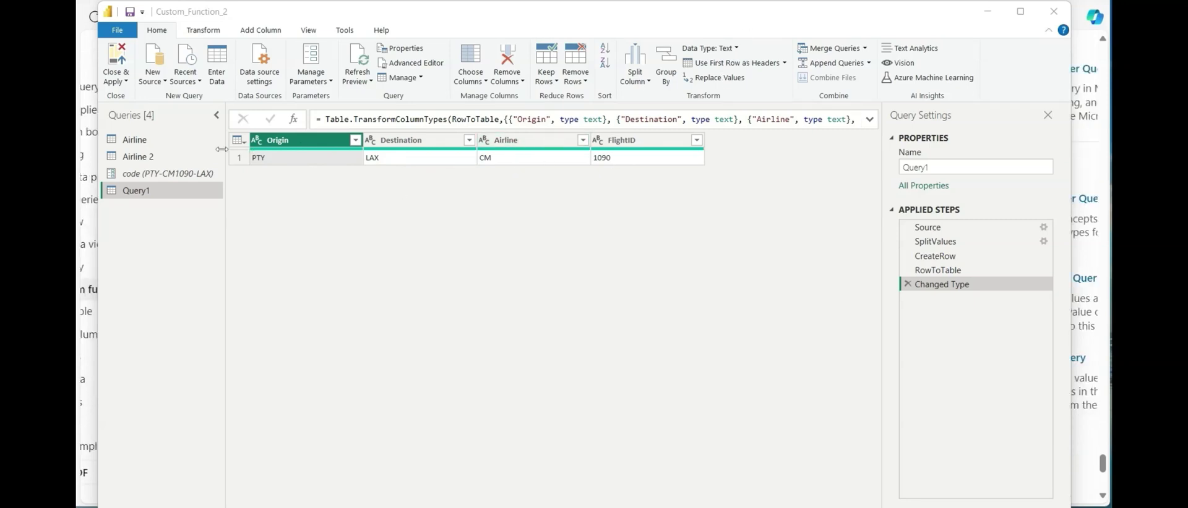
Rename Query1 to Trans_Airline_Data from its right-click menu
left_click(137, 196)
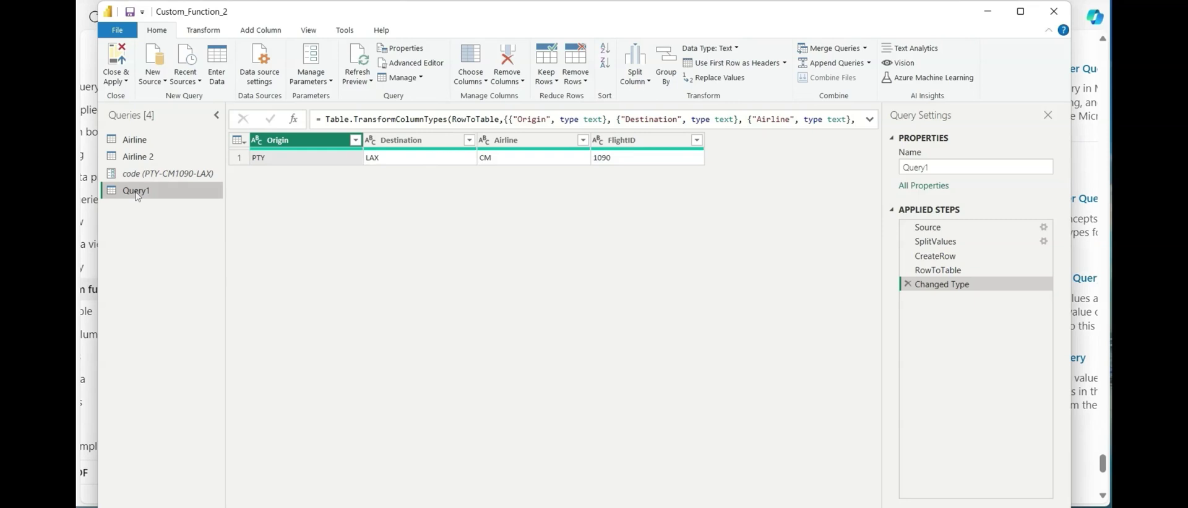
right_click(137, 195)
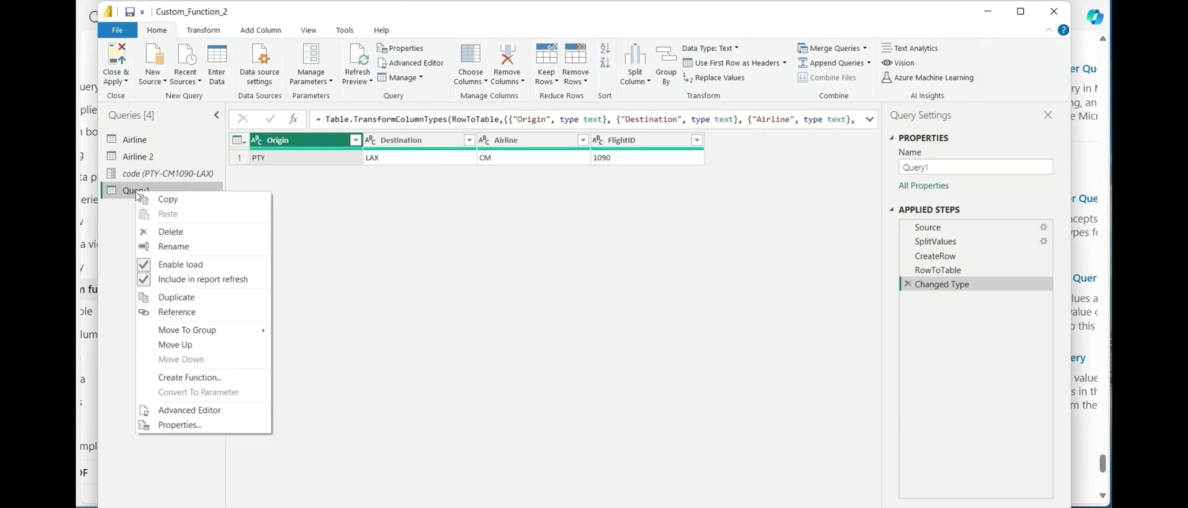
left_click(173, 248)
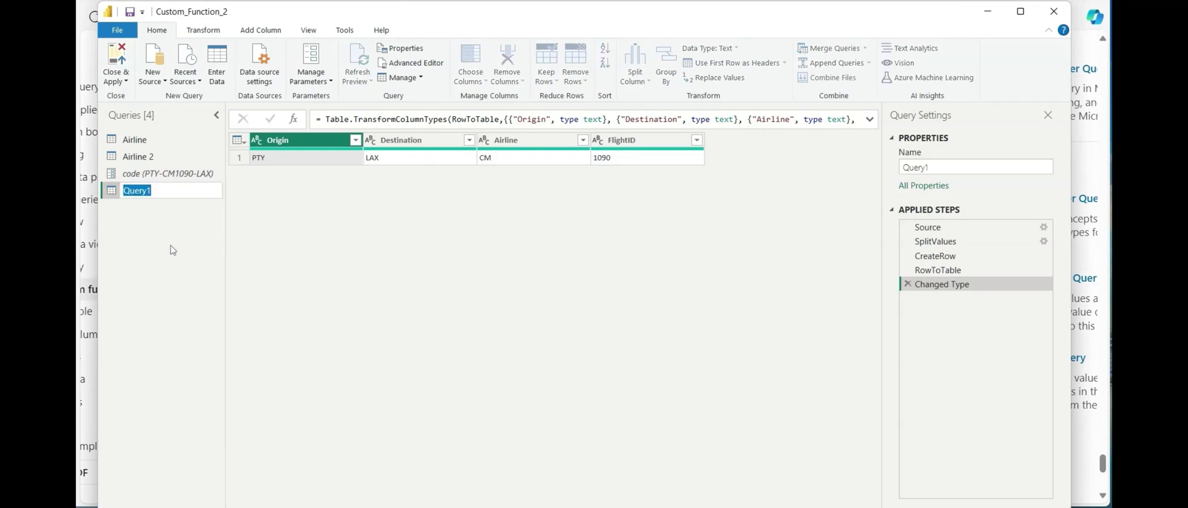
type("Trans_Airline_Data")
key("Return")
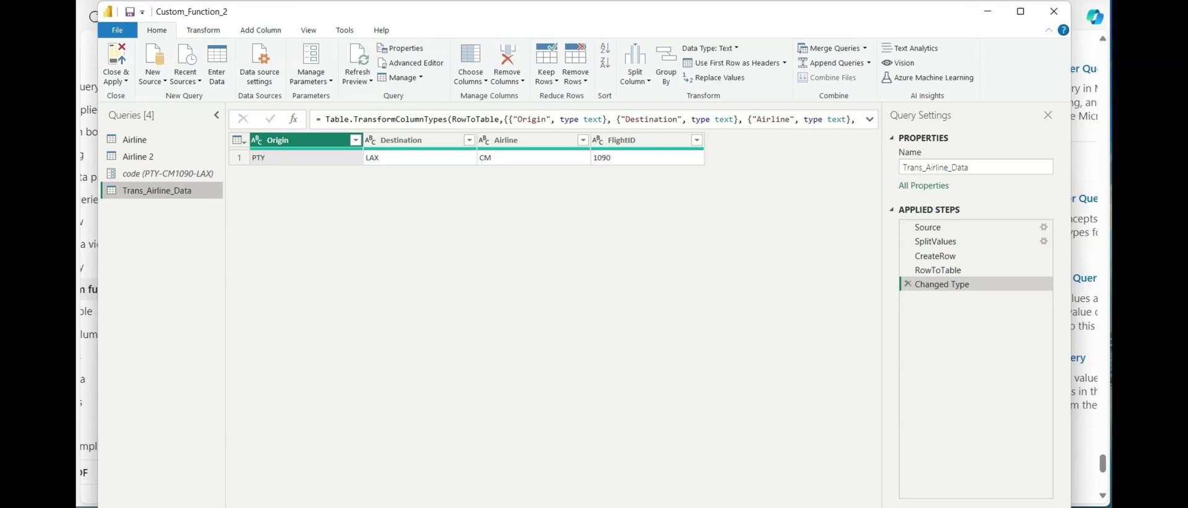
Create a function from Trans_Airline_Data named Get Airline Details
right_click(139, 194)
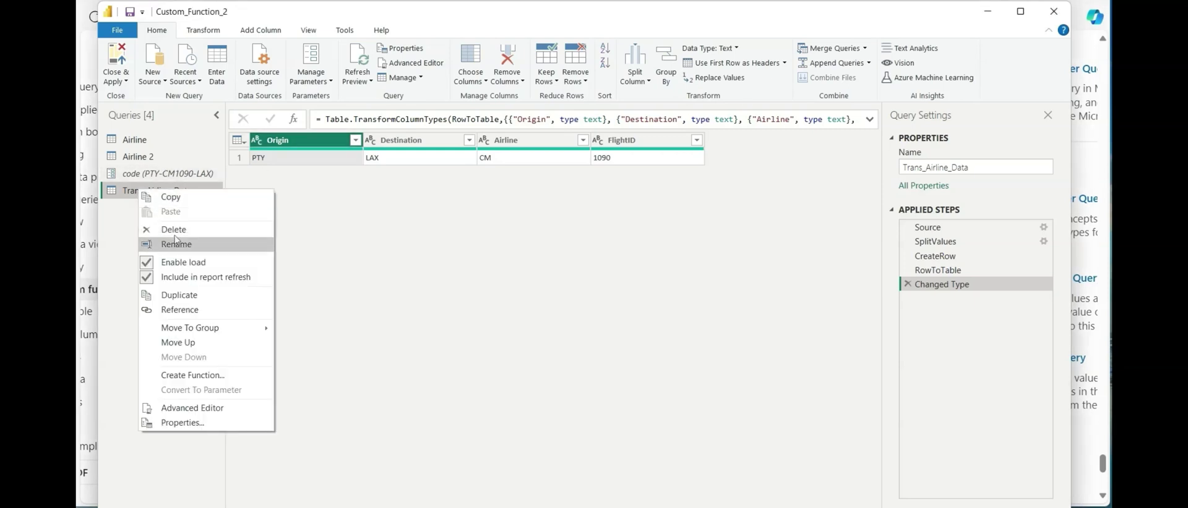
left_click(183, 375)
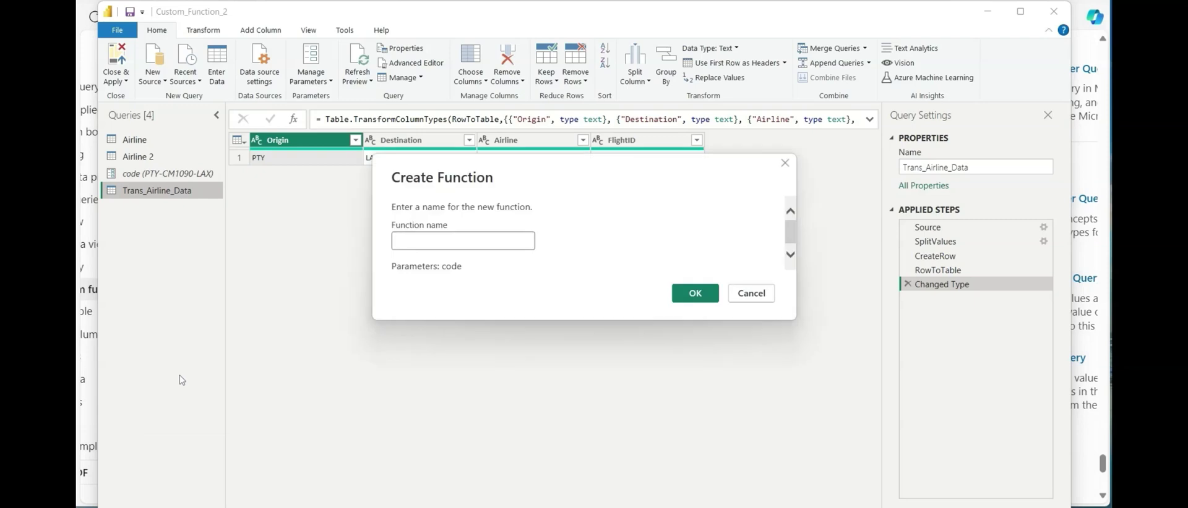
left_click(446, 242)
type("Get")
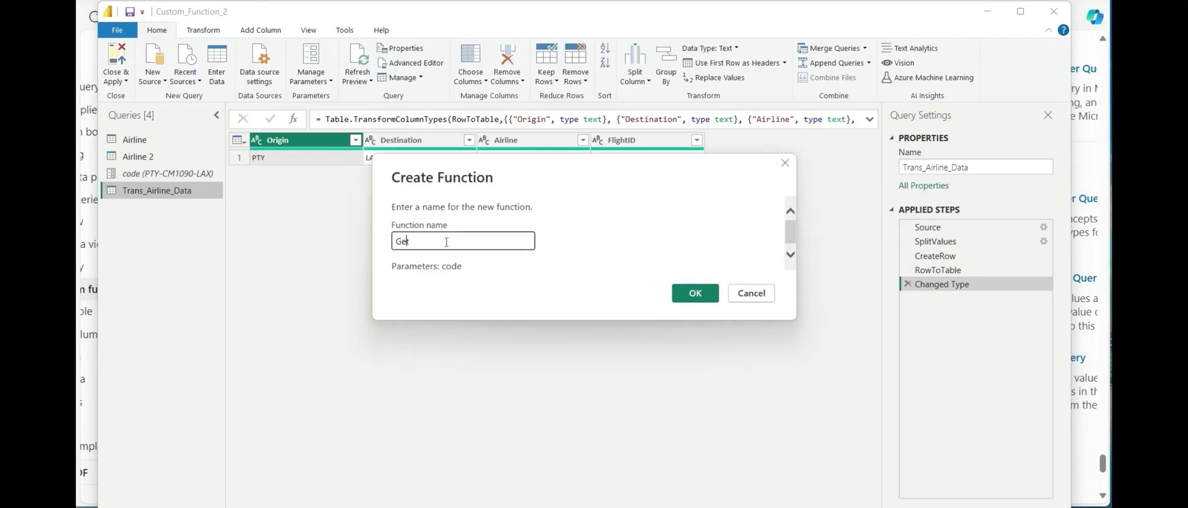
type(" Airline Details")
left_click(693, 295)
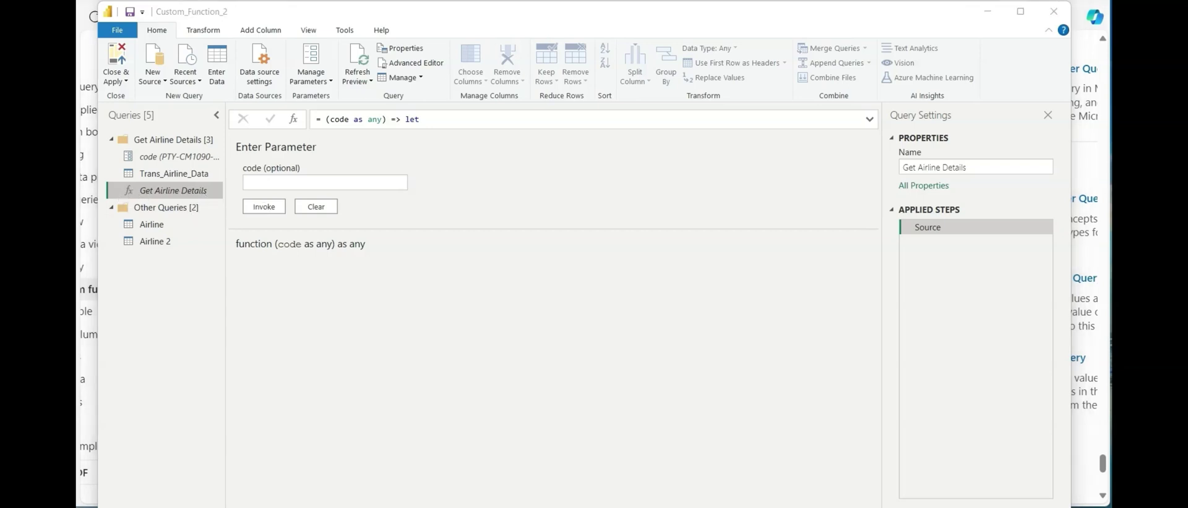
Copy the sample code LAX-CM701-PTY from the Learn article and return to Power Query
key("alt+Tab")
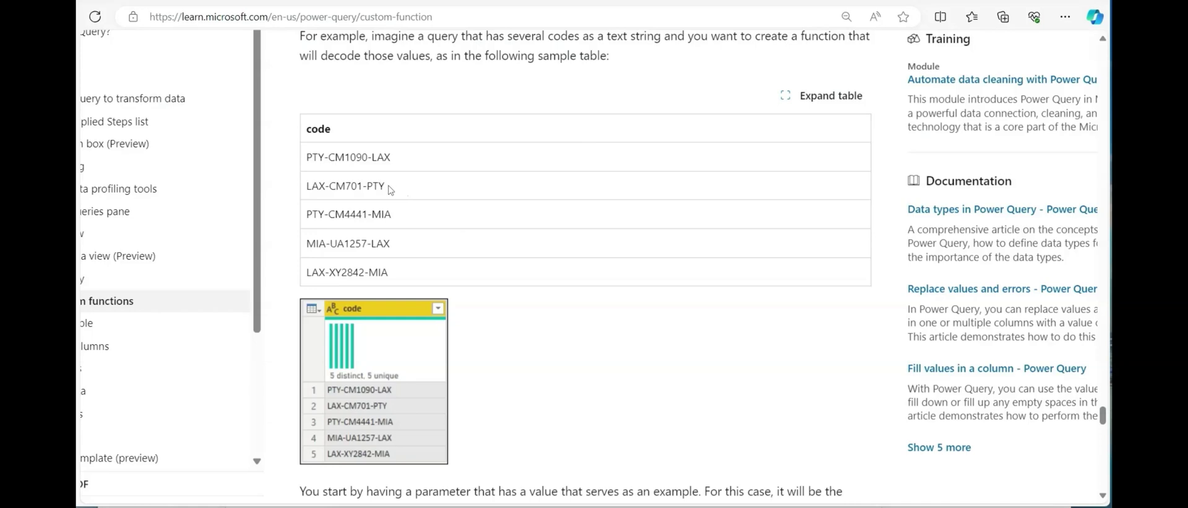
left_click_drag(391, 190, 305, 198)
key("ctrl+c")
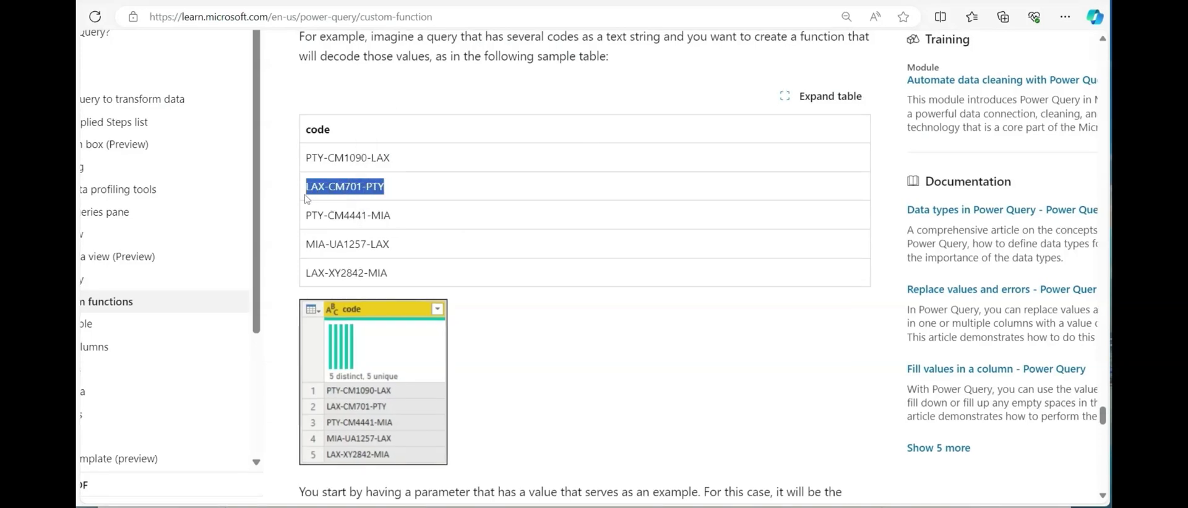
key("alt+Tab")
key("Tab")
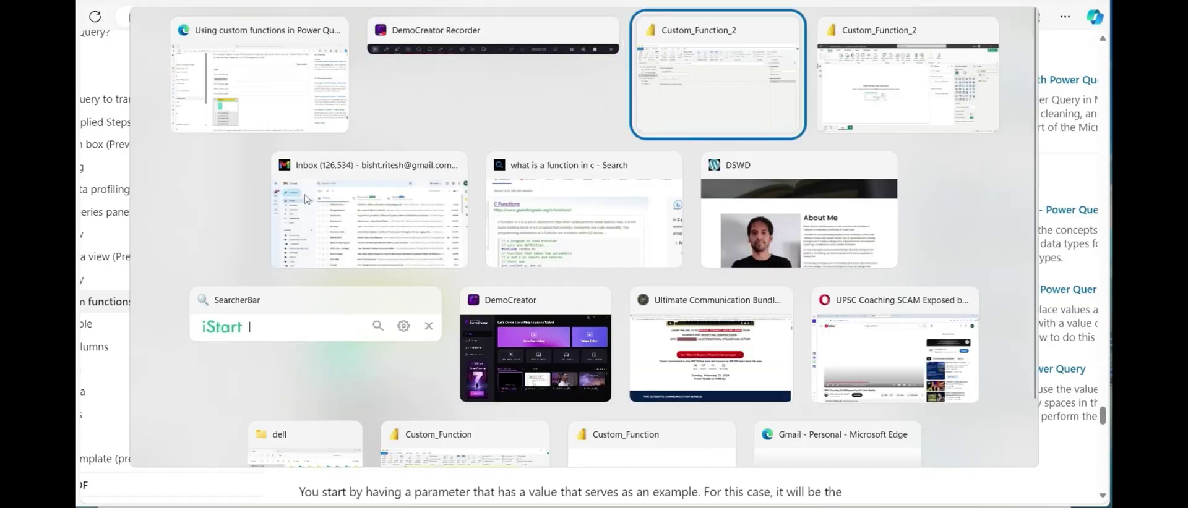
Invoke Get Airline Details with LAX-CM701-PTY as the code parameter
left_click(273, 184)
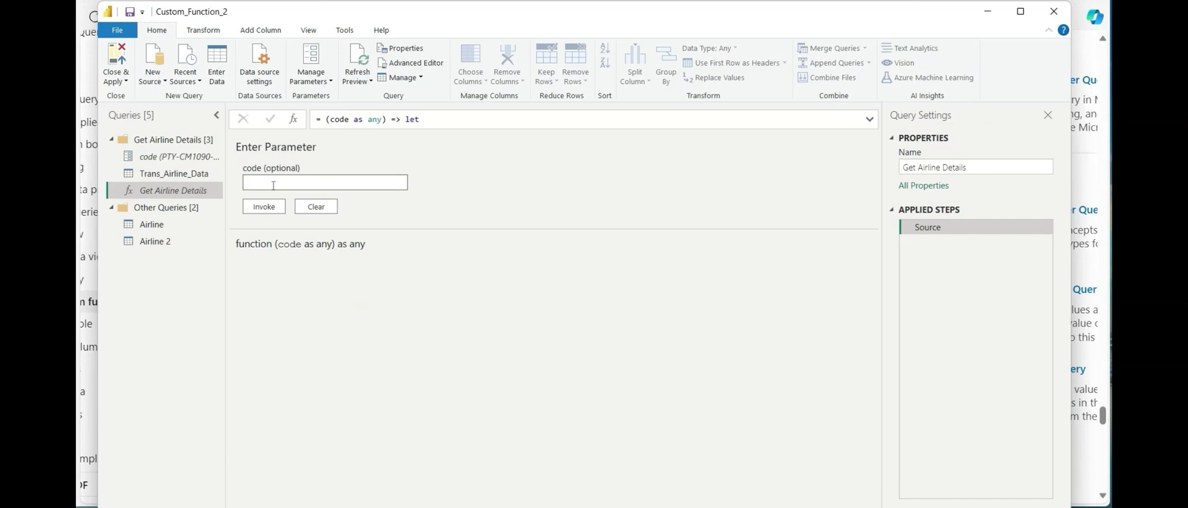
key("ctrl+v")
left_click(267, 208)
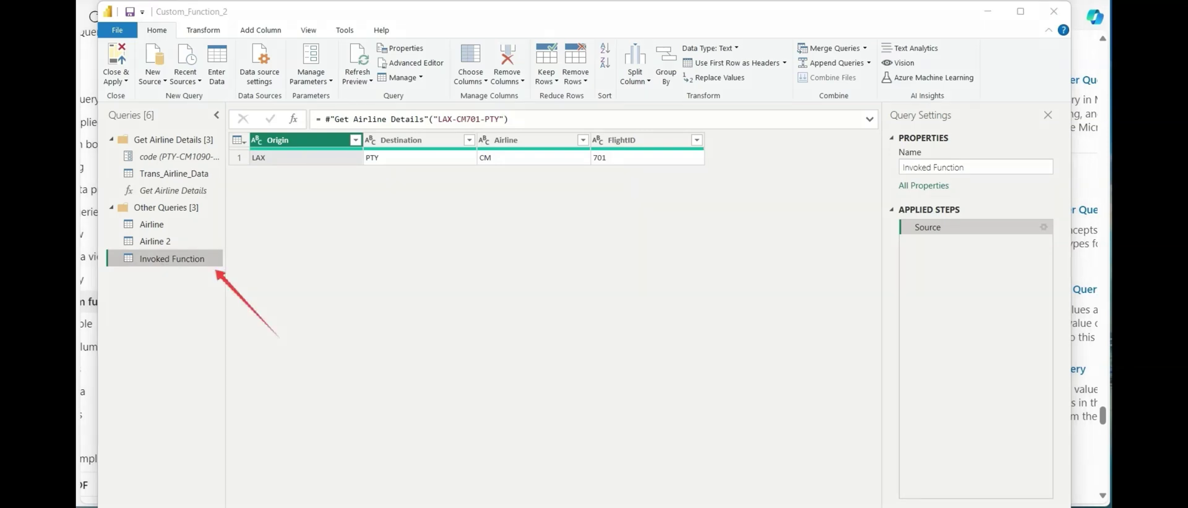
Delete the resulting Invoked Function test query
right_click(159, 260)
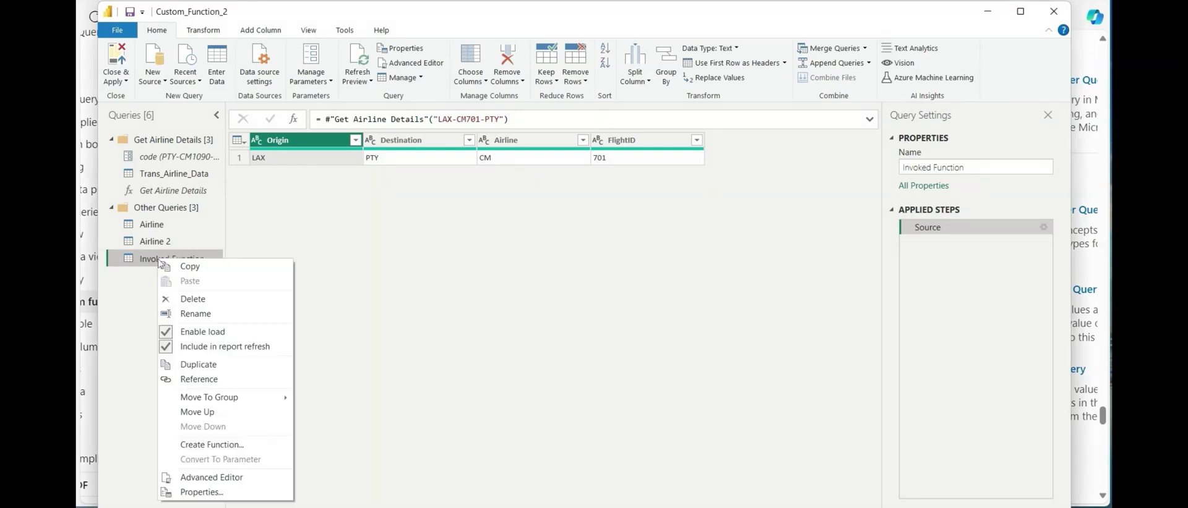
left_click(181, 301)
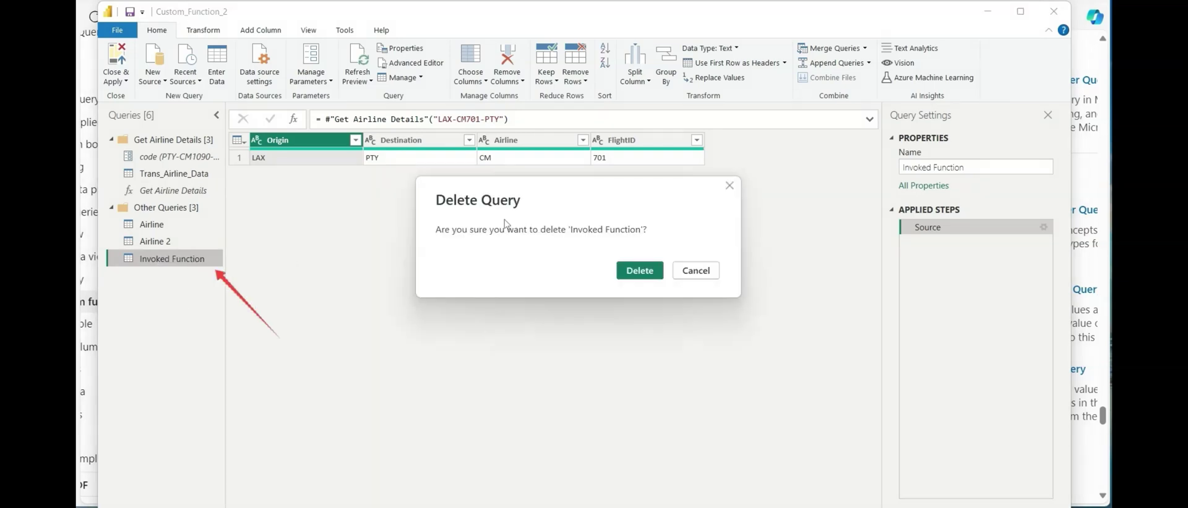
left_click(635, 272)
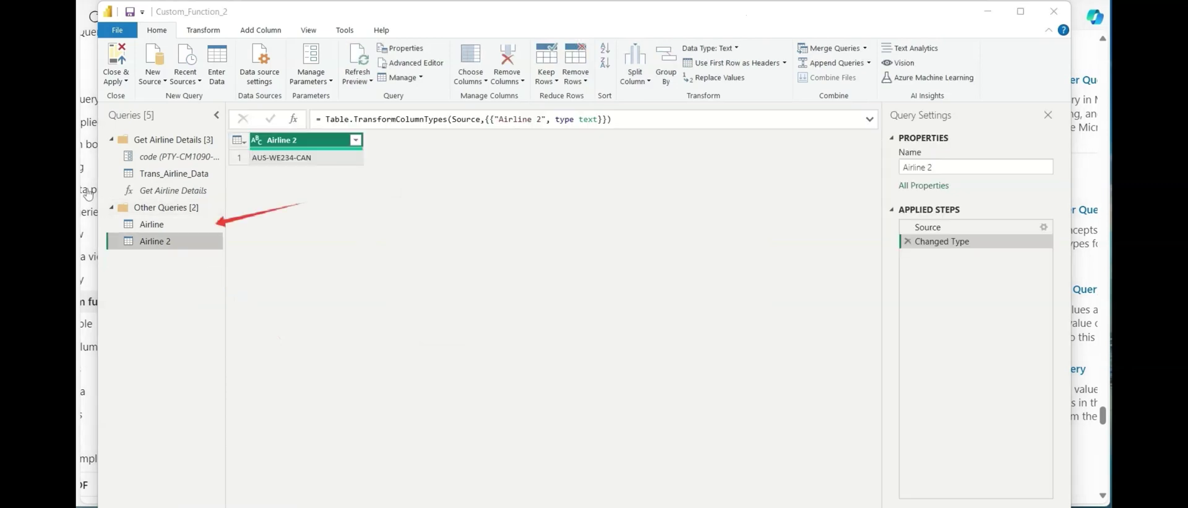
On the Airline query, invoke Get Airline Details with code as parameter for all five flight codes
left_click(166, 227)
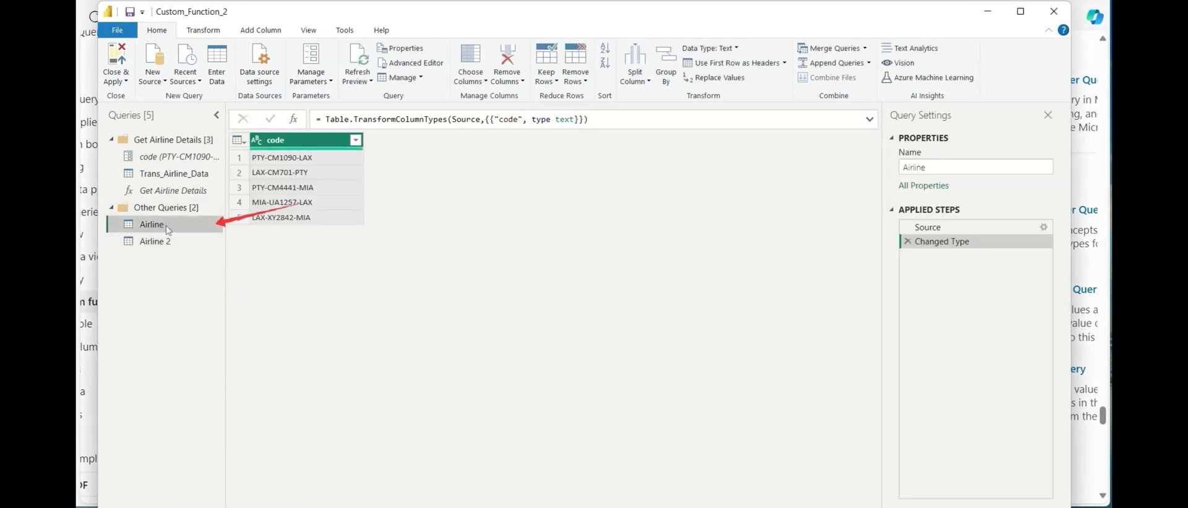
left_click(260, 30)
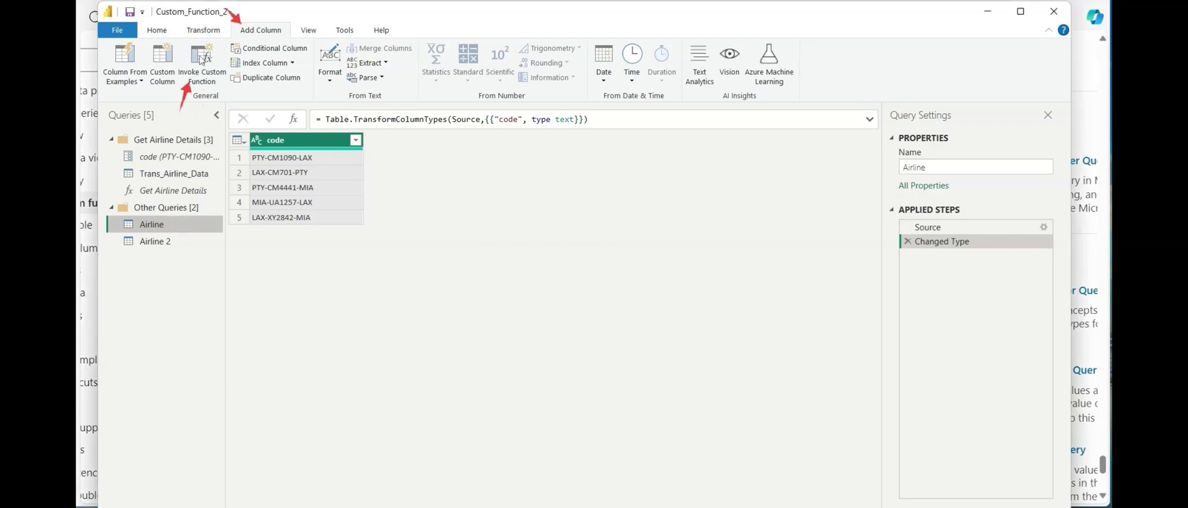
left_click(202, 59)
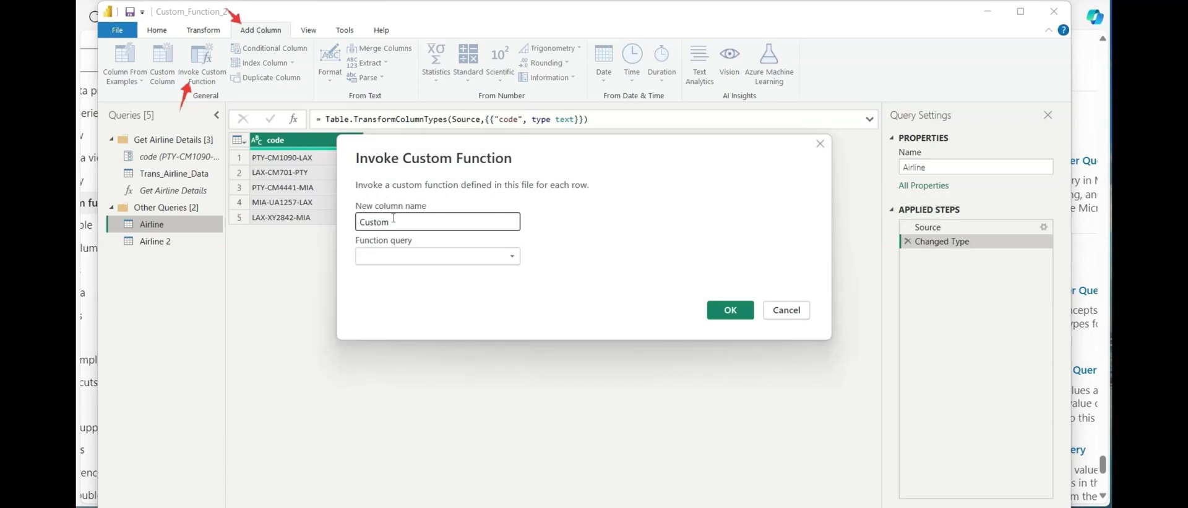
left_click(387, 261)
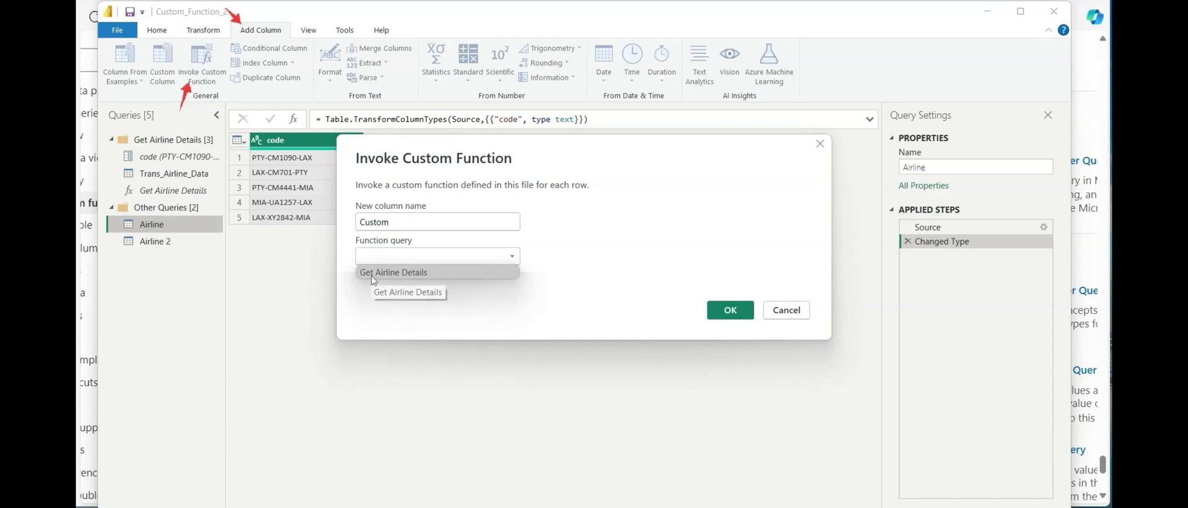
left_click(372, 272)
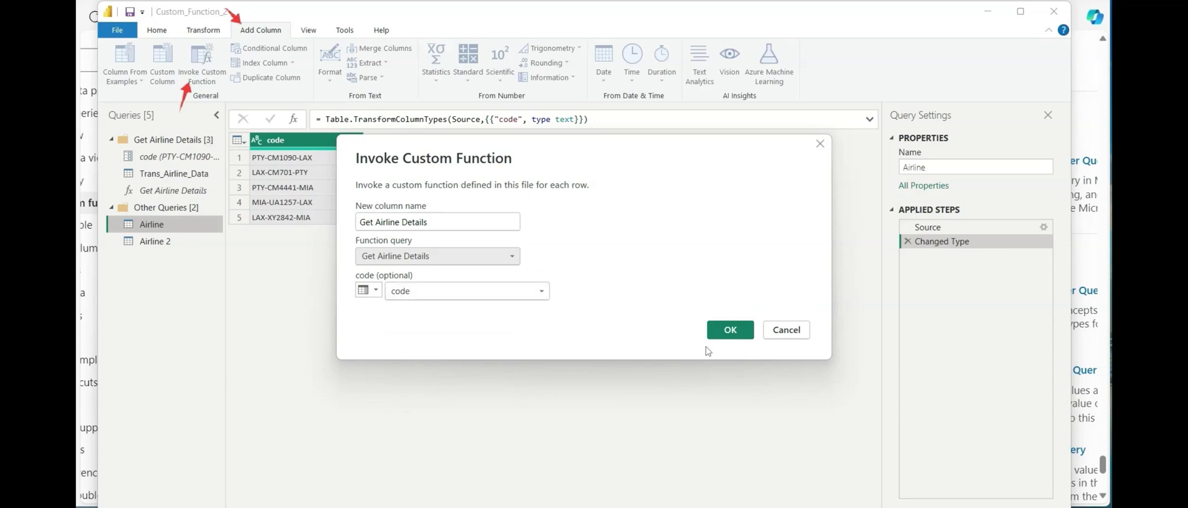
left_click(730, 331)
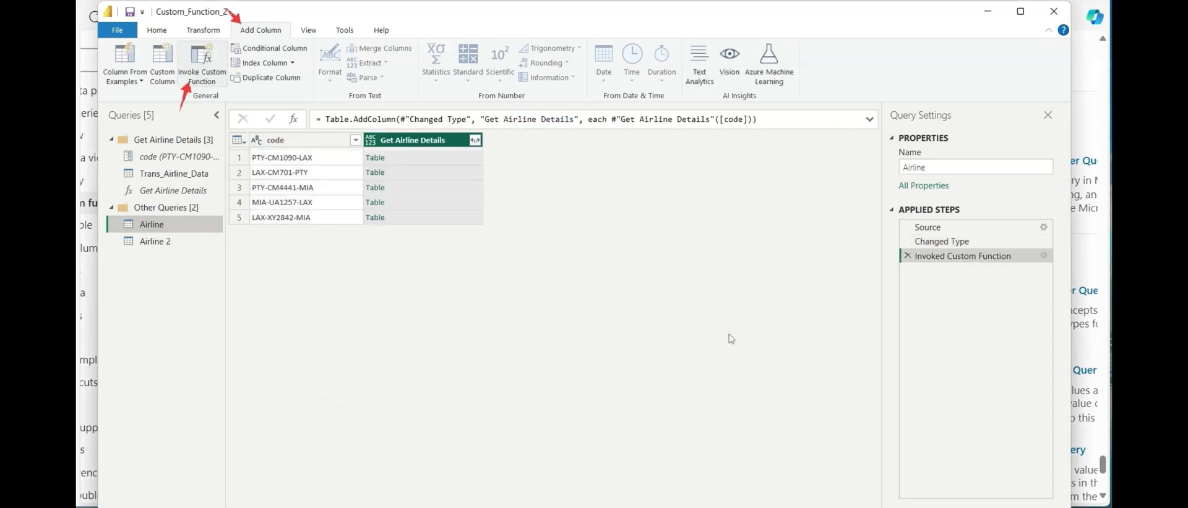
Expand Airline's Get Airline Details tables into Origin, Destination, Airline and FlightID columns
left_click(474, 140)
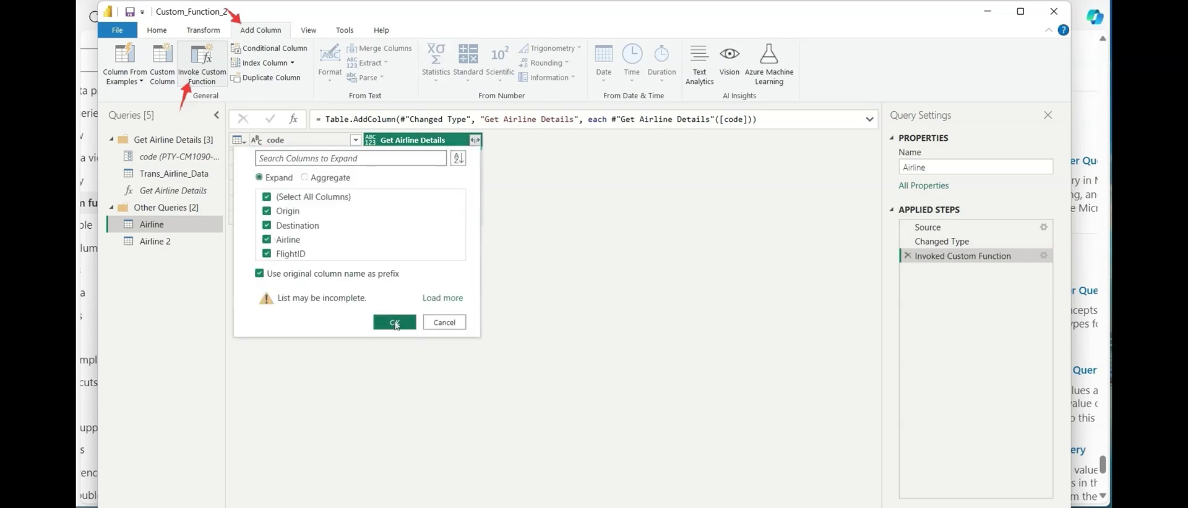
left_click(395, 322)
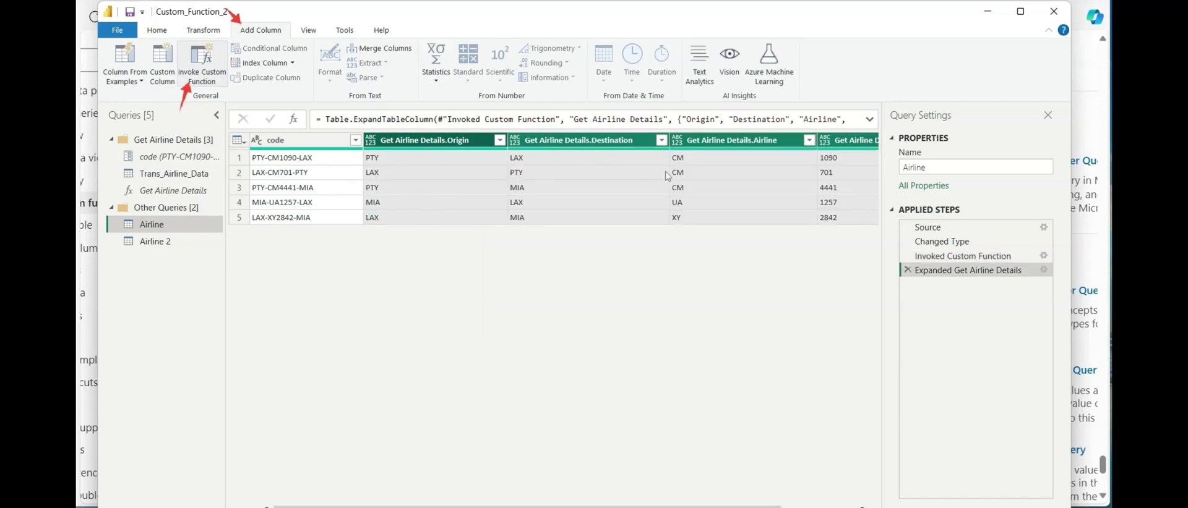
scroll(633, 193, "right", 3)
scroll(634, 192, "left", 3)
On Airline 2, invoke Get Airline Details using the Airline 2 column as the code parameter
left_click(159, 247)
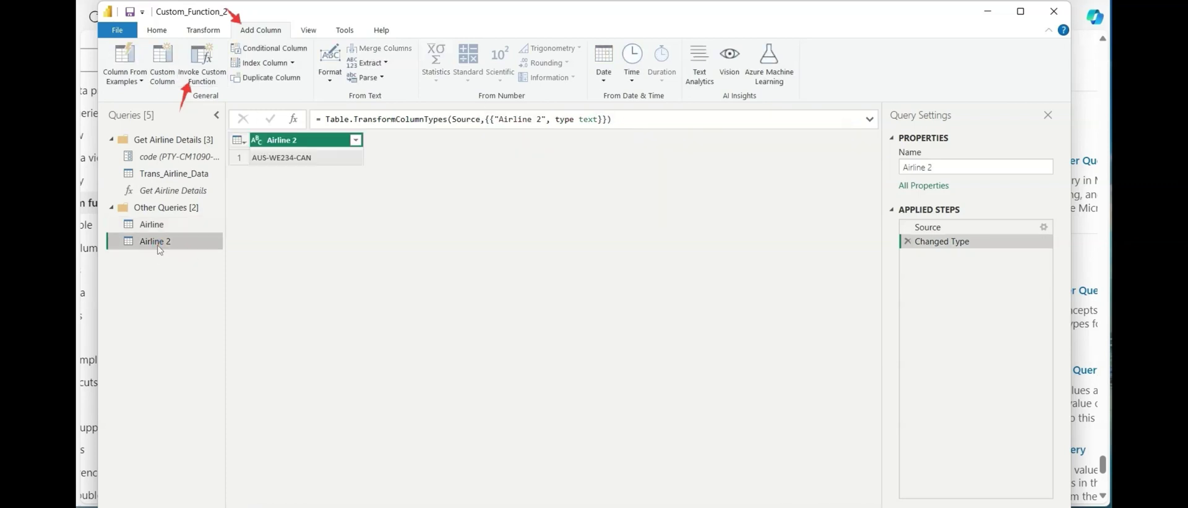
left_click(197, 65)
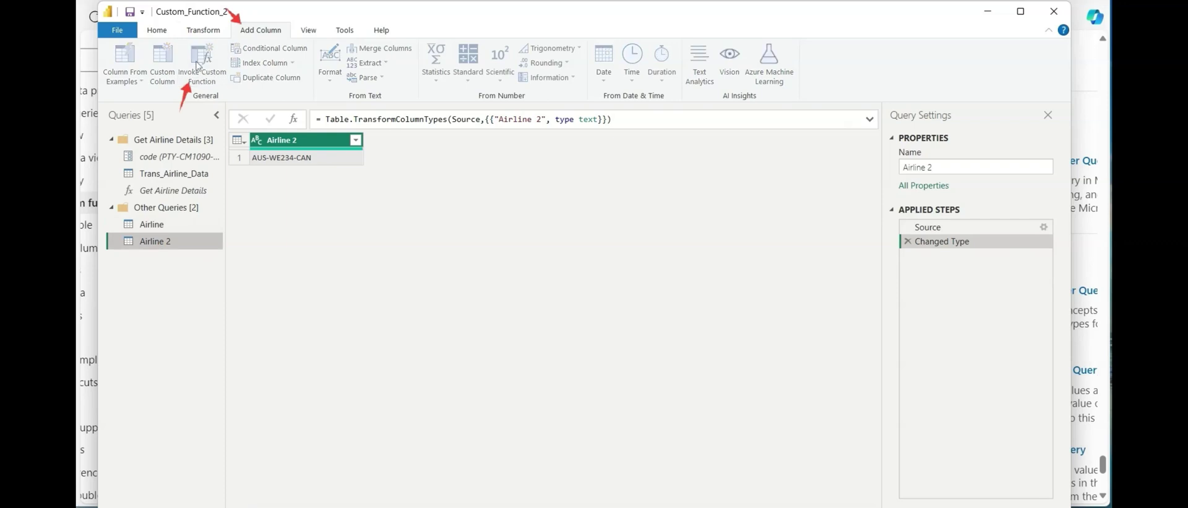
left_click(442, 257)
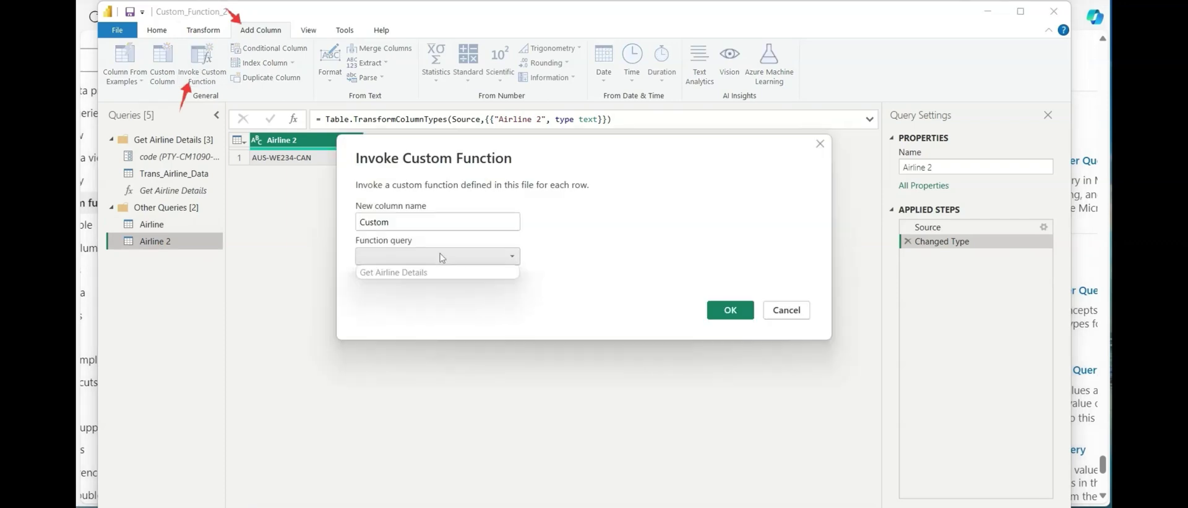
left_click(423, 274)
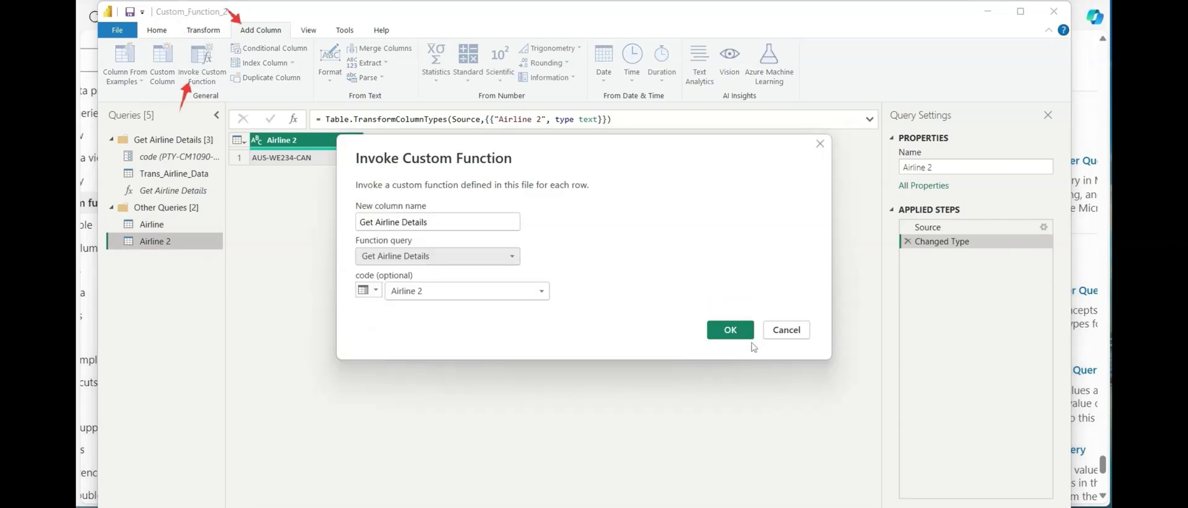
left_click(431, 291)
left_click(431, 292)
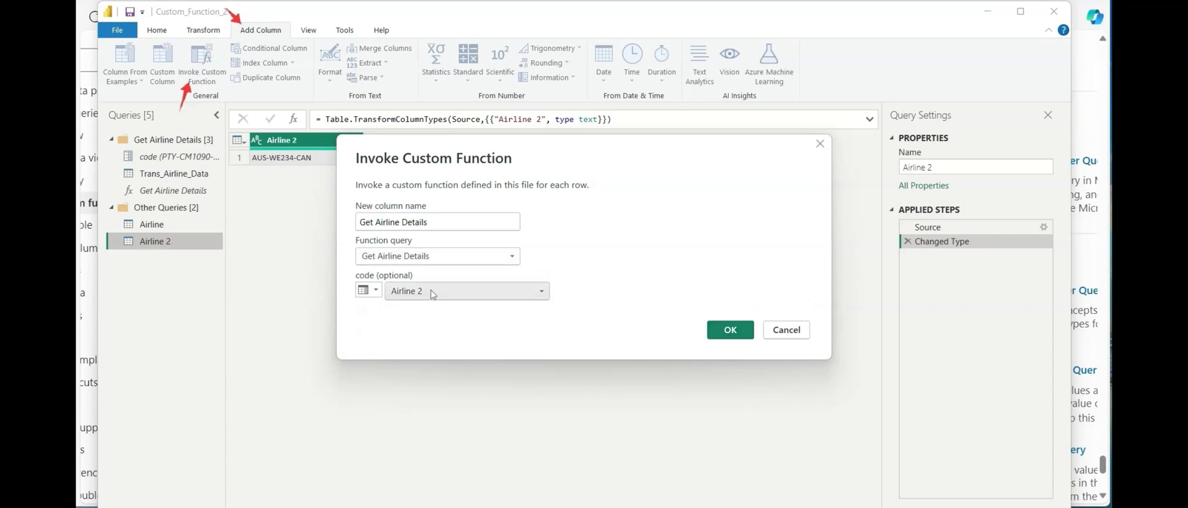
left_click(728, 334)
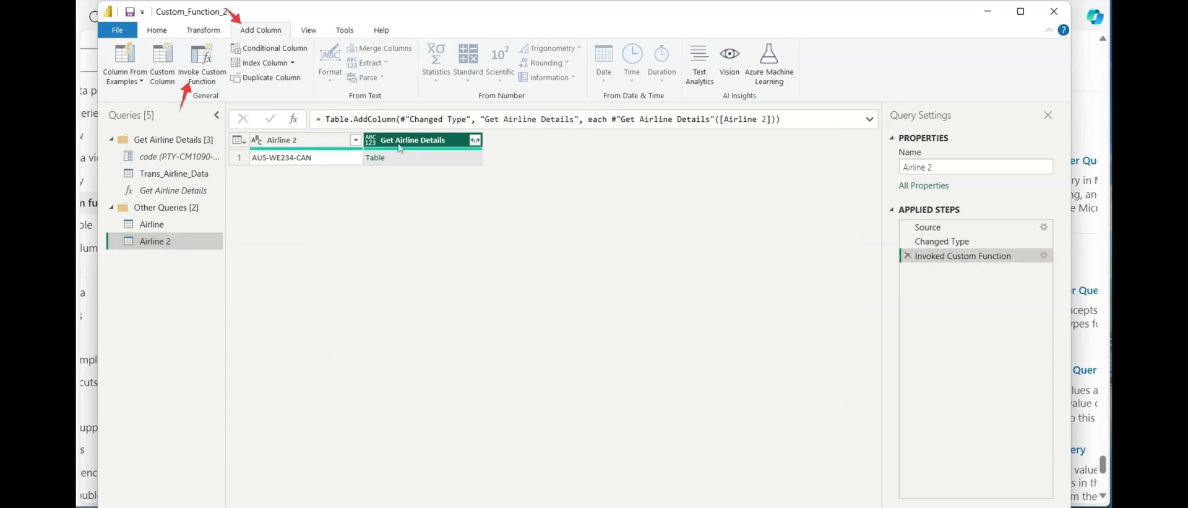
Expand Airline 2's result into Origin AUS, Destination CAN, Airline WE and FlightID 234
left_click(475, 140)
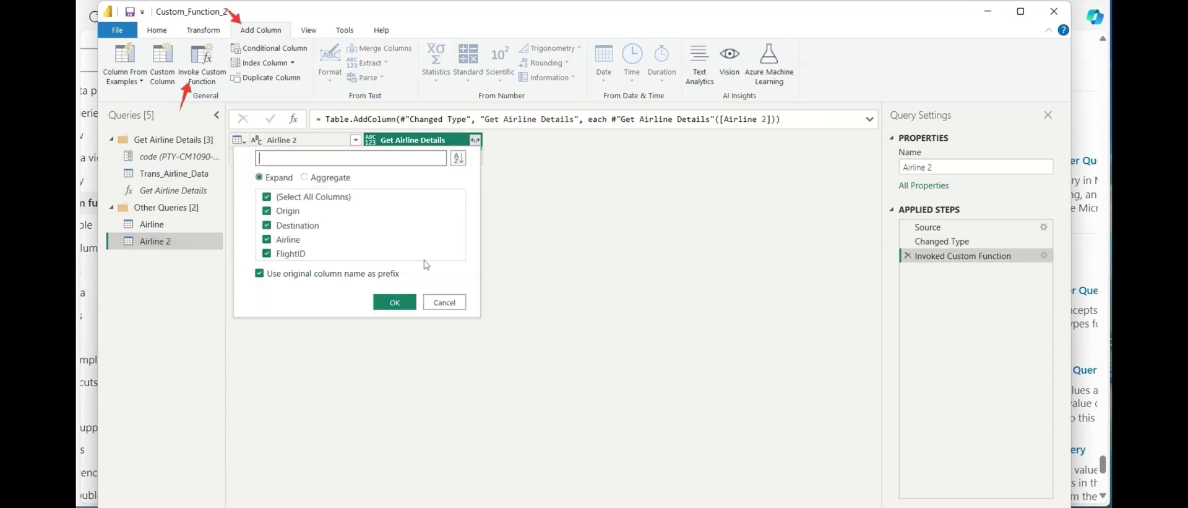
left_click(405, 303)
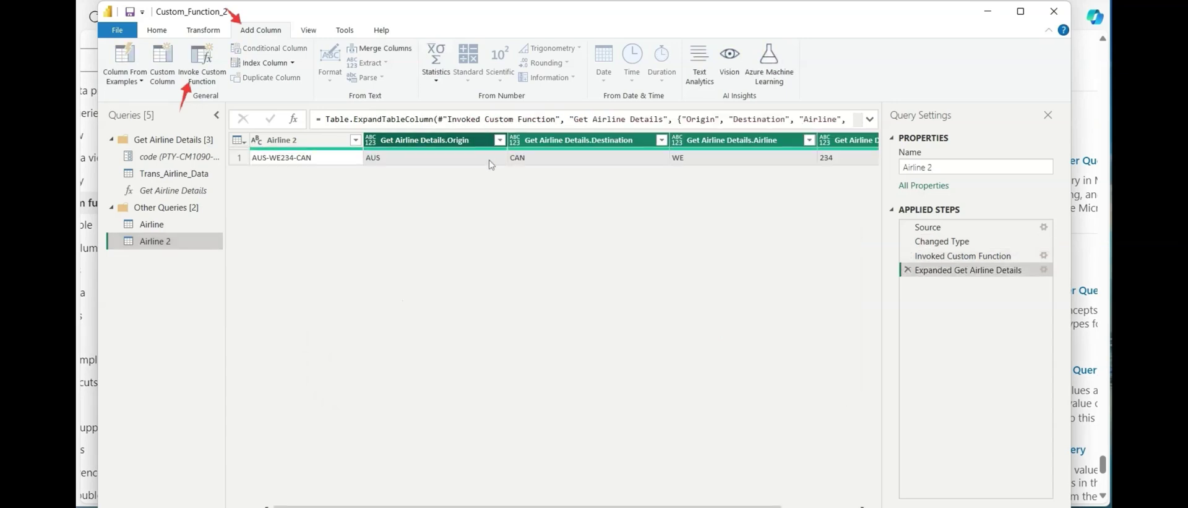